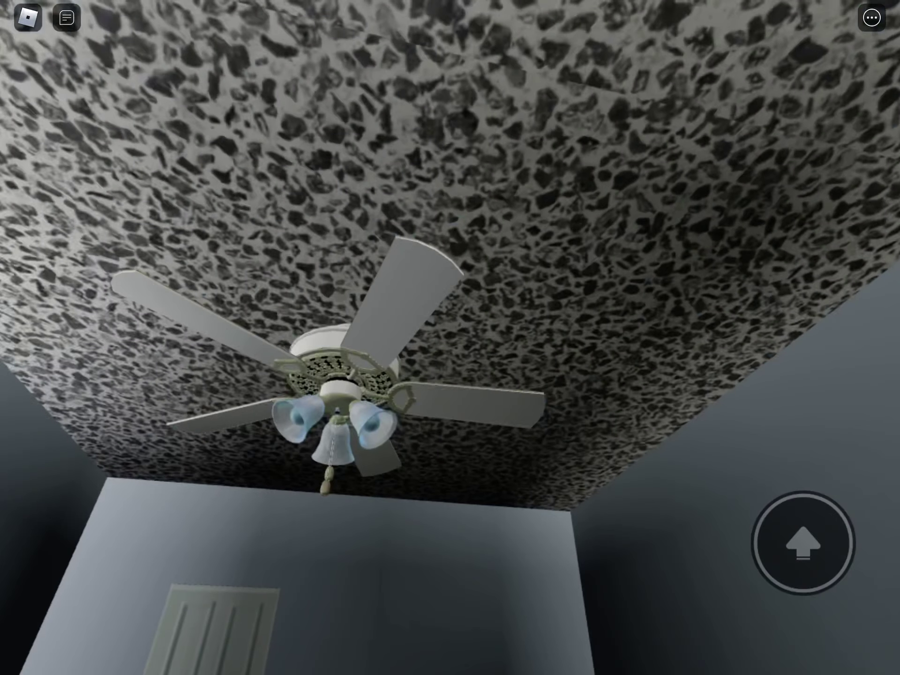
Swing the camera from beneath the ceiling fan down to a third-person view of the avatar
{"action": "left_click_drag", "start_coordinate": [423, 352], "coordinate": [457, 422]}
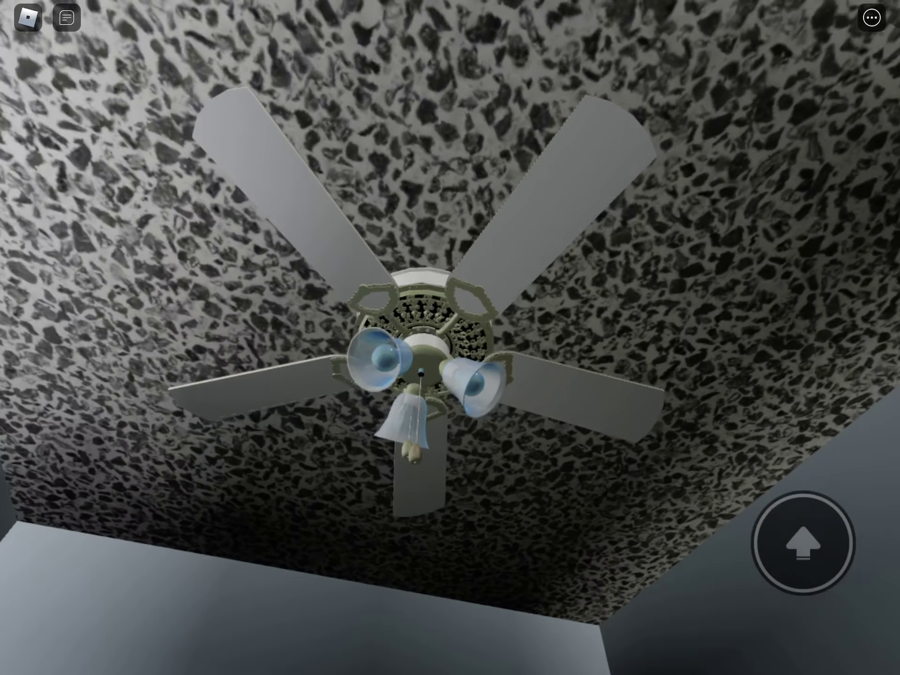
{"action": "left_click_drag", "start_coordinate": [422, 352], "coordinate": [450, 436]}
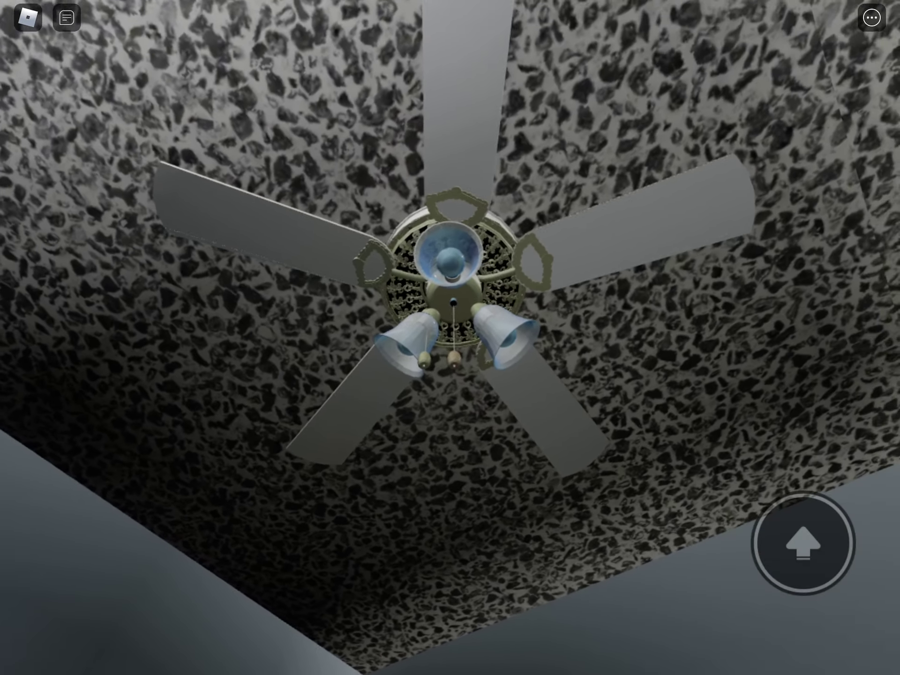
{"action": "left_click_drag", "start_coordinate": [450, 211], "coordinate": [450, 351]}
Lower the camera to the bedroom, then raise it to look up closely at the ceiling fan
{"action": "left_click_drag", "start_coordinate": [450, 282], "coordinate": [450, 457]}
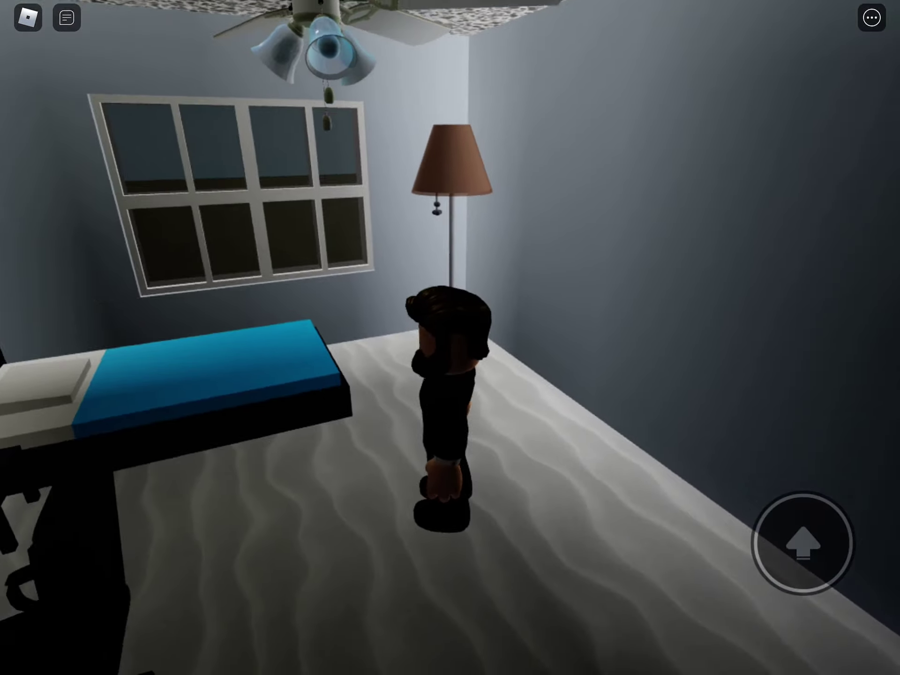
{"action": "mouse_move", "coordinate": [450, 353]}
{"action": "left_mouse_down"}
{"action": "mouse_move", "coordinate": [450, 211]}
{"action": "mouse_move", "coordinate": [451, 387]}
{"action": "mouse_move", "coordinate": [451, 212]}
{"action": "left_mouse_up"}
{"action": "left_click_drag", "start_coordinate": [450, 352], "coordinate": [422, 281]}
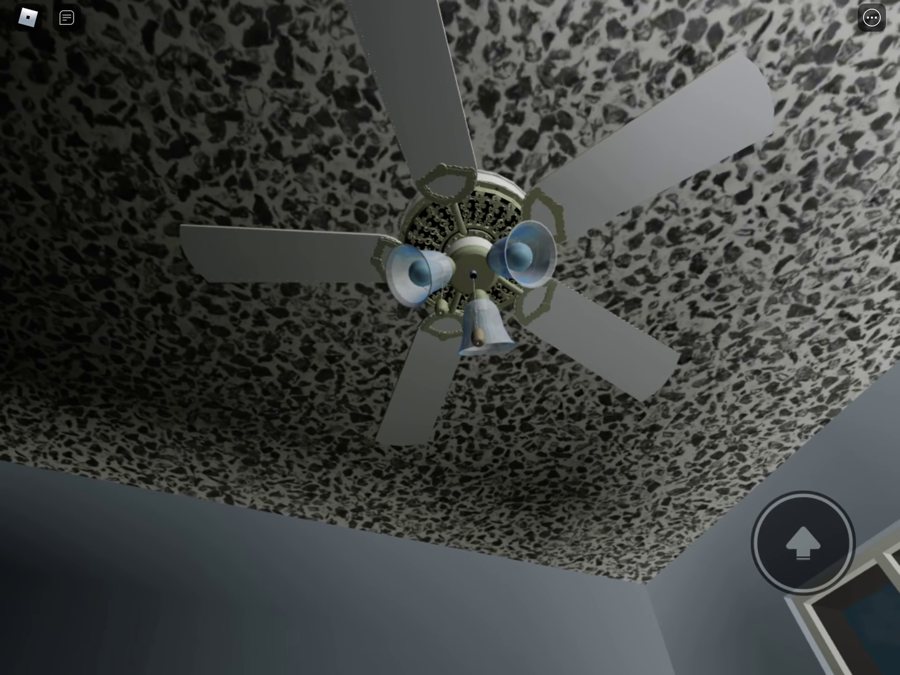